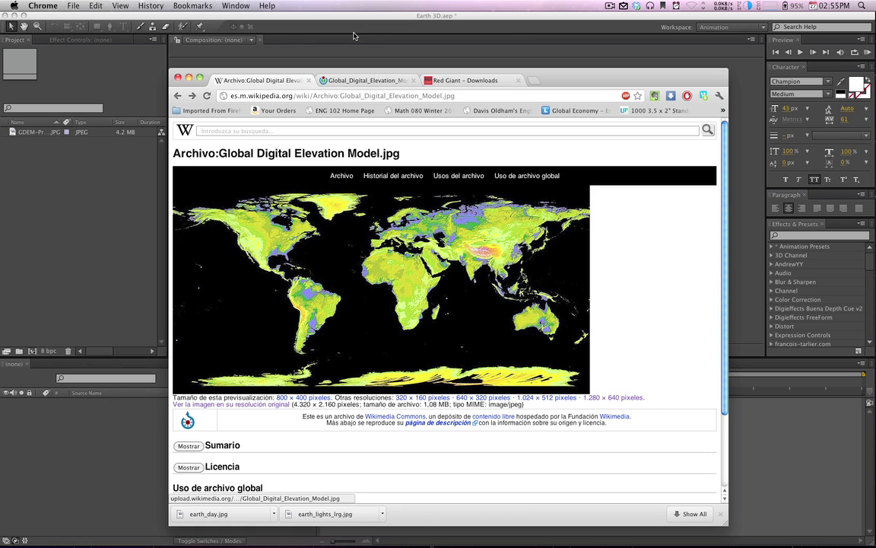
- Open the full-resolution Global_Digital_Elevation_Model.jpg at 100% and scroll over to Canada
click(498, 264)
click(355, 224)
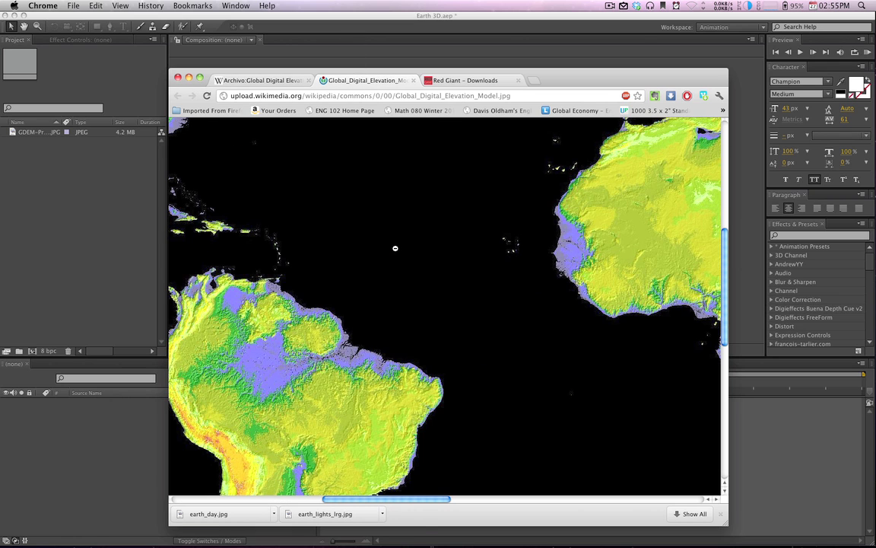
scroll(353, 453, up, 10)
scroll(353, 453, left, 5)
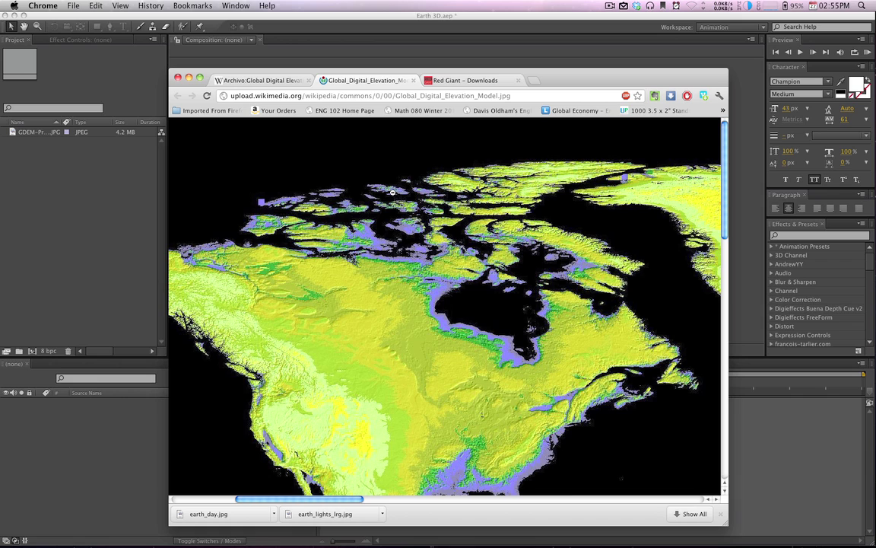
- Switch to the Red Giant legacy downloads page and highlight the Knoll Light Factory Unmult entry
click(458, 80)
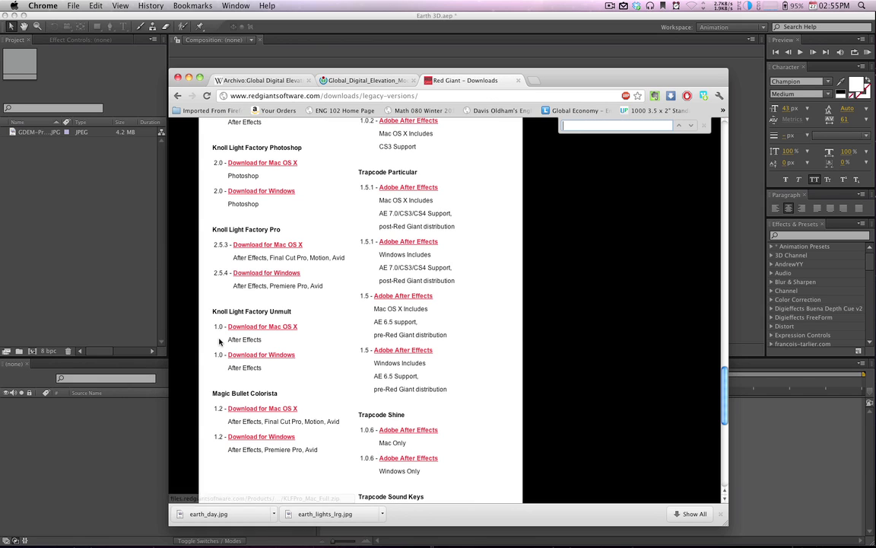
drag(350, 313, 199, 300)
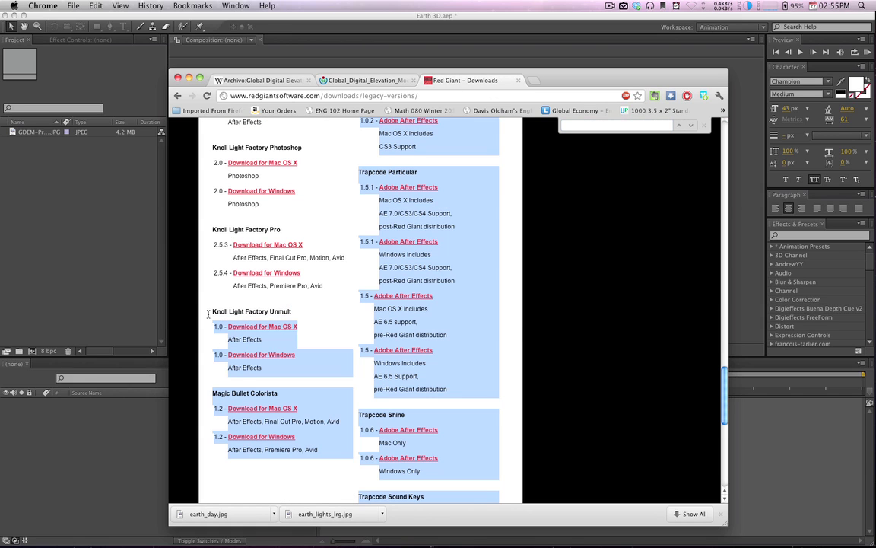
click(242, 338)
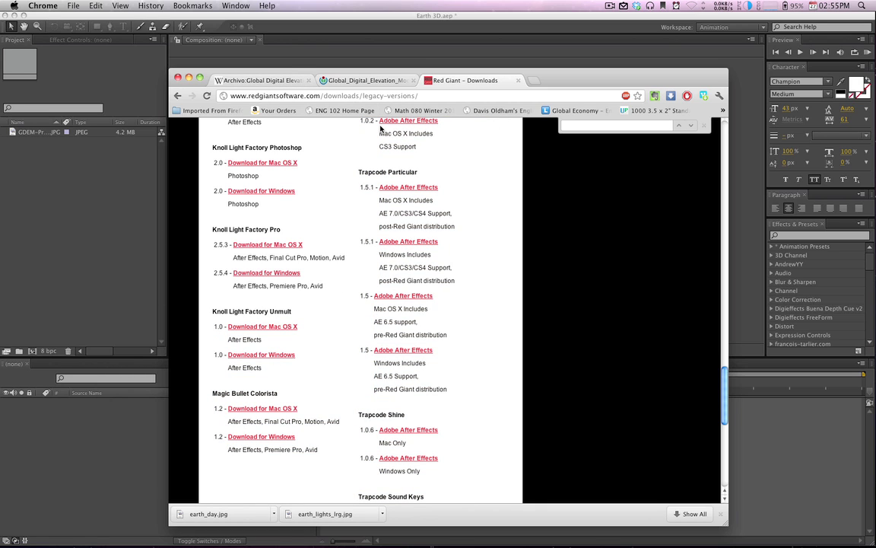
- Create a new composition from the elevation map footage in After Effects
click(108, 199)
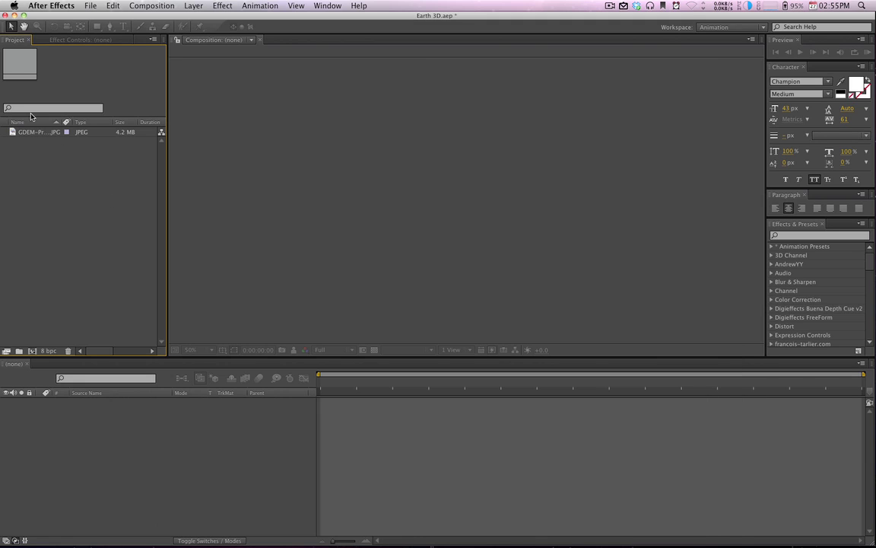
drag(27, 130, 51, 220)
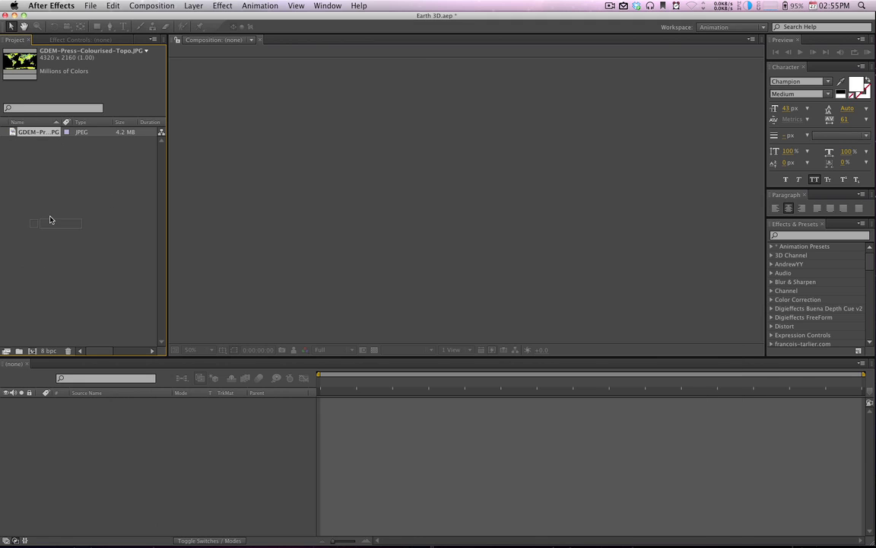
double_click(31, 132)
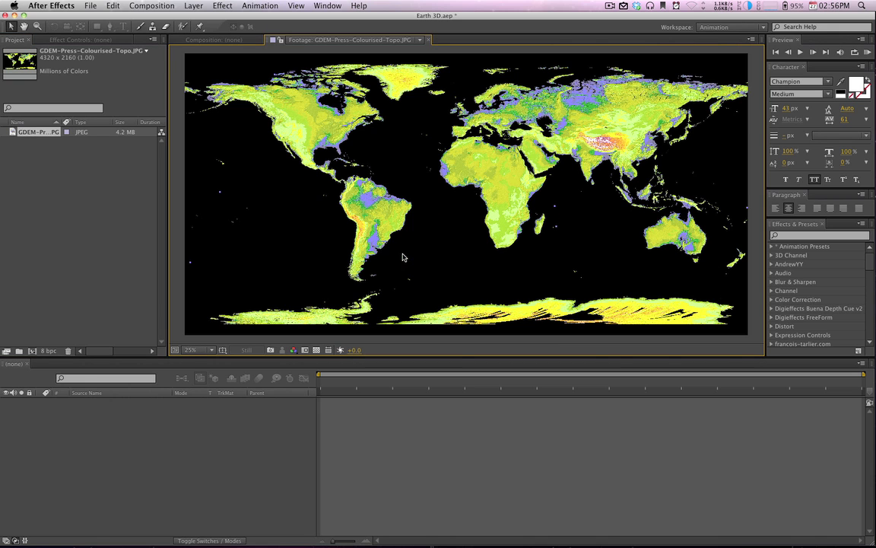
drag(38, 132, 32, 351)
- Apply Tint and Knoll UnMult to the map, and show the transparency grid
click(260, 5)
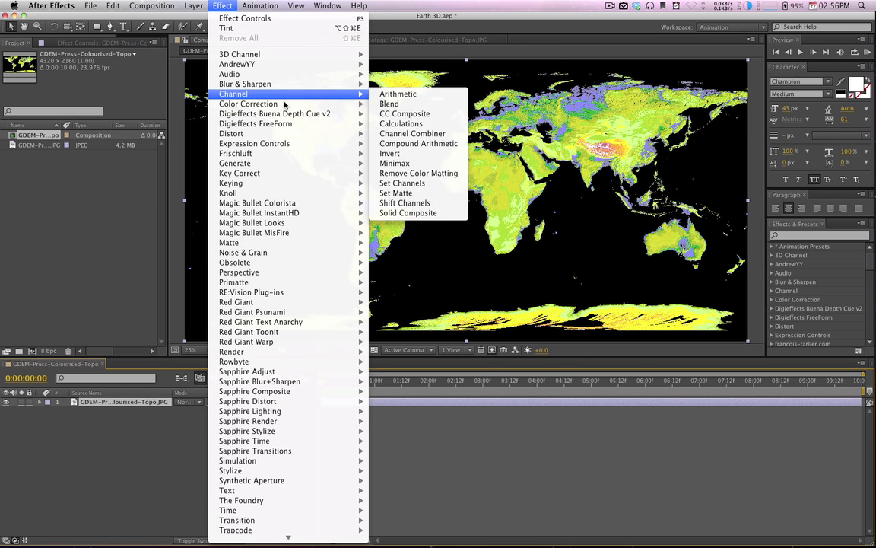
mouse_move(304, 103)
click(442, 381)
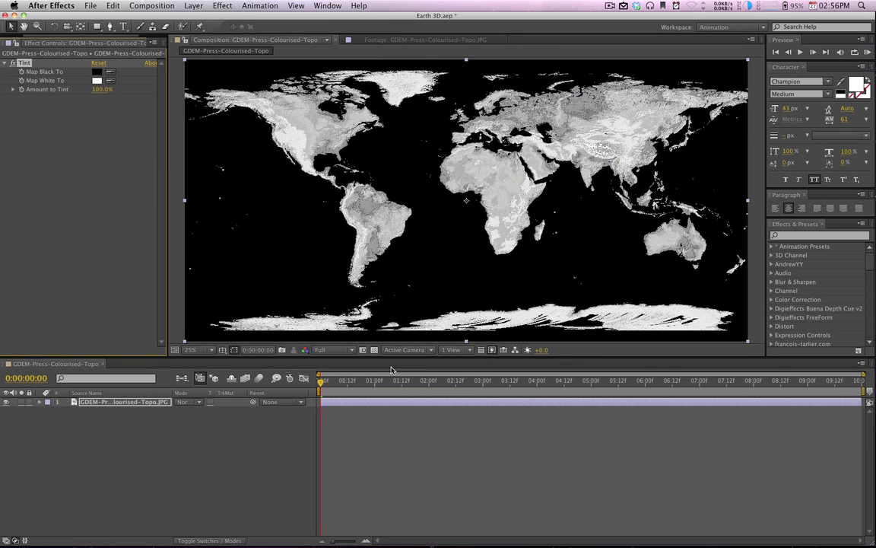
click(191, 5)
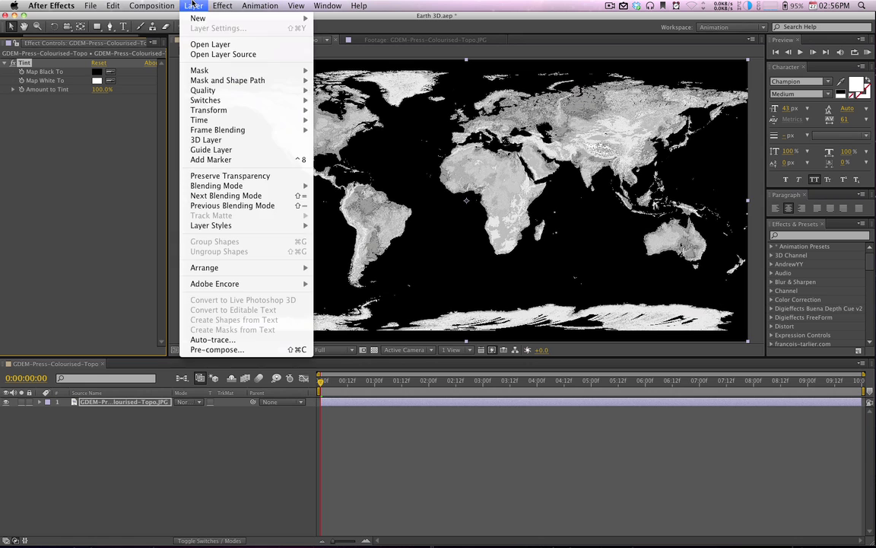
mouse_move(304, 193)
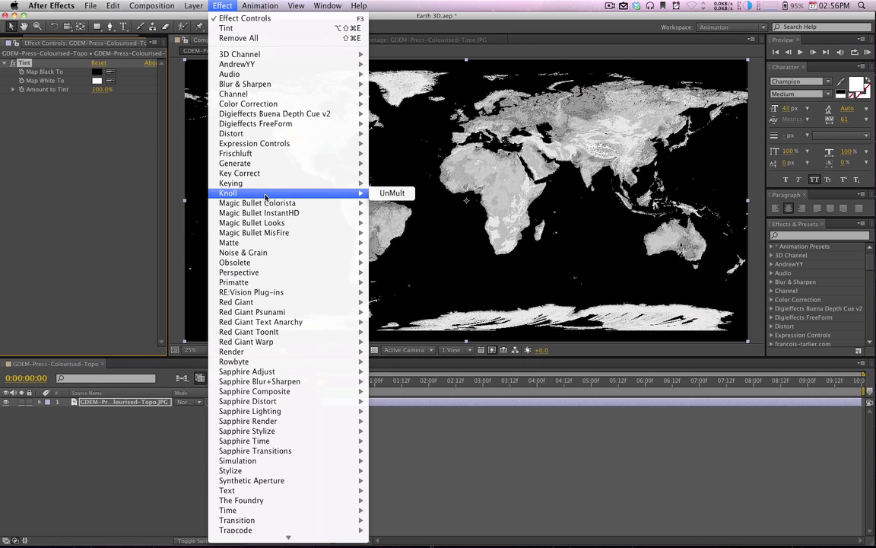
click(387, 192)
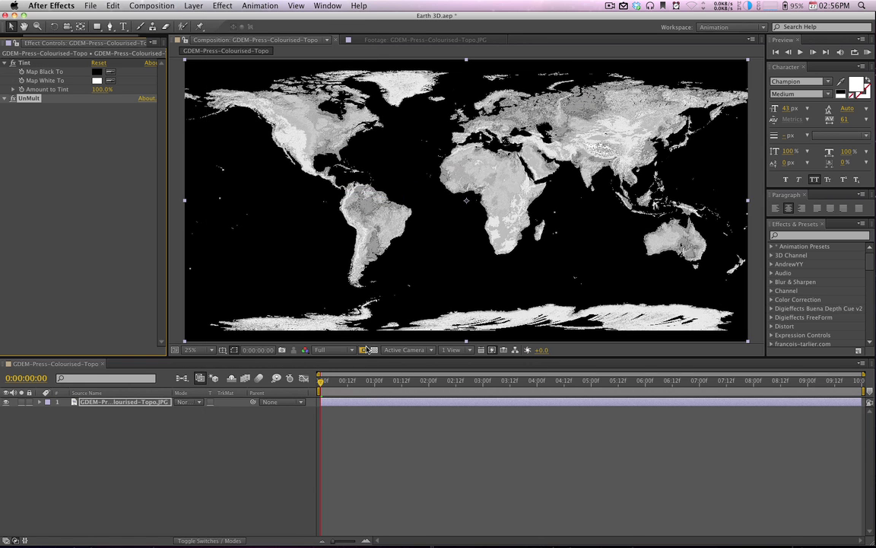
click(372, 349)
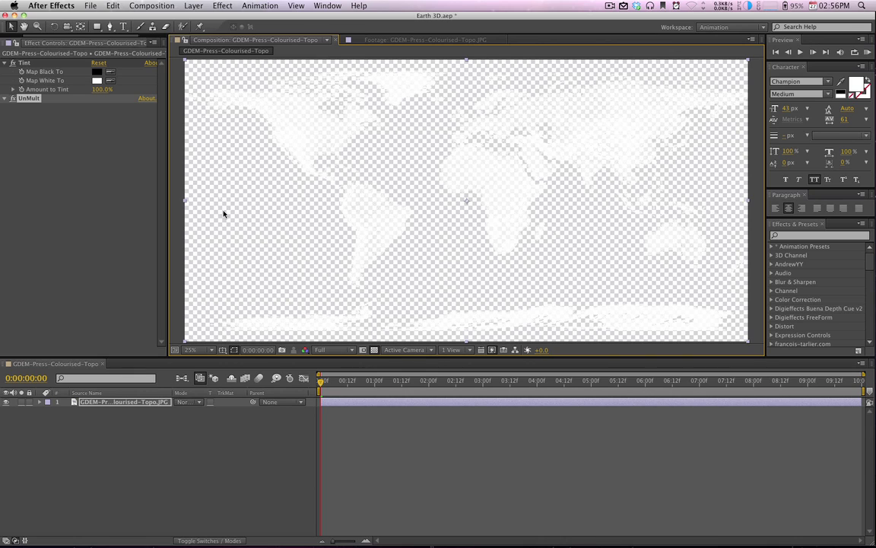
- Pre-compose the map layer as 'Earth not 3D', moving all attributes into it
click(125, 392)
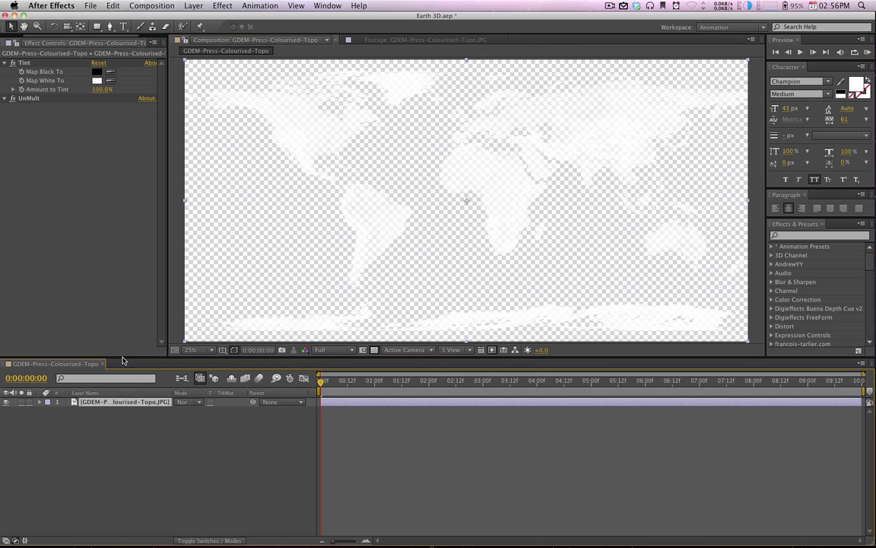
key(super+shift+c)
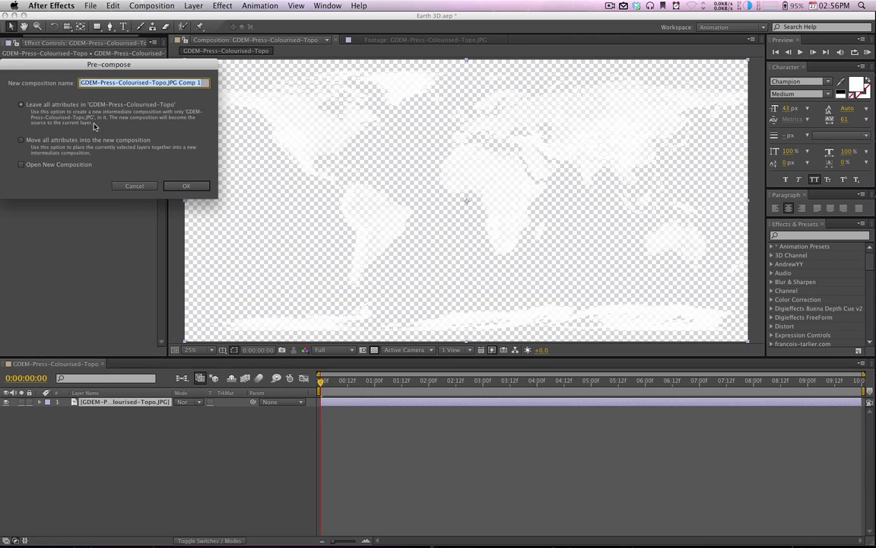
click(90, 141)
triple_click(161, 83)
text(Earth not 3D)
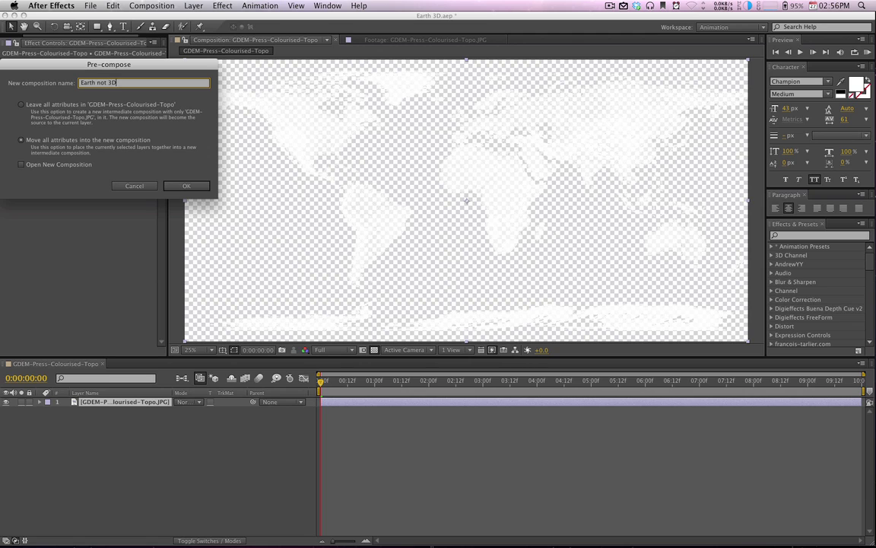
key(Return)
click(222, 6)
- Apply CC Sphere to the Earth not 3D layer and zoom the viewer to 50%
click(834, 149)
click(835, 232)
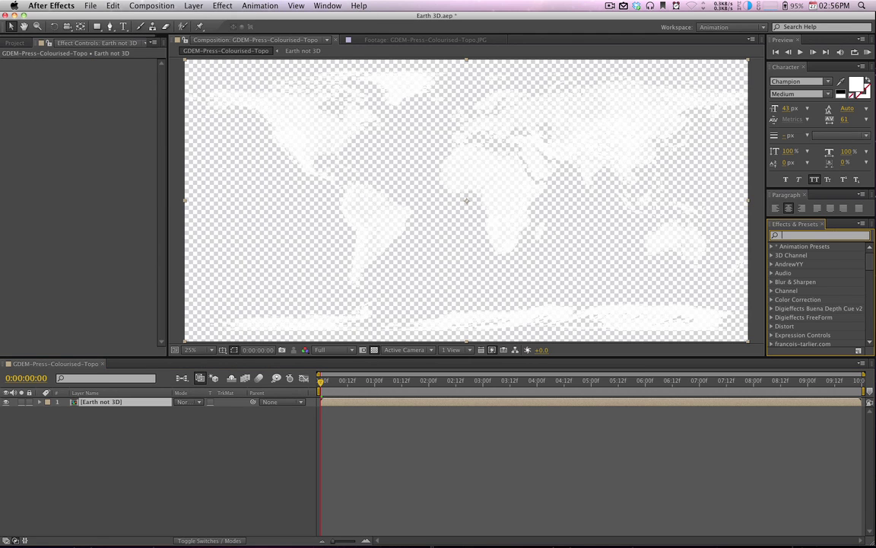
text(cc sphere)
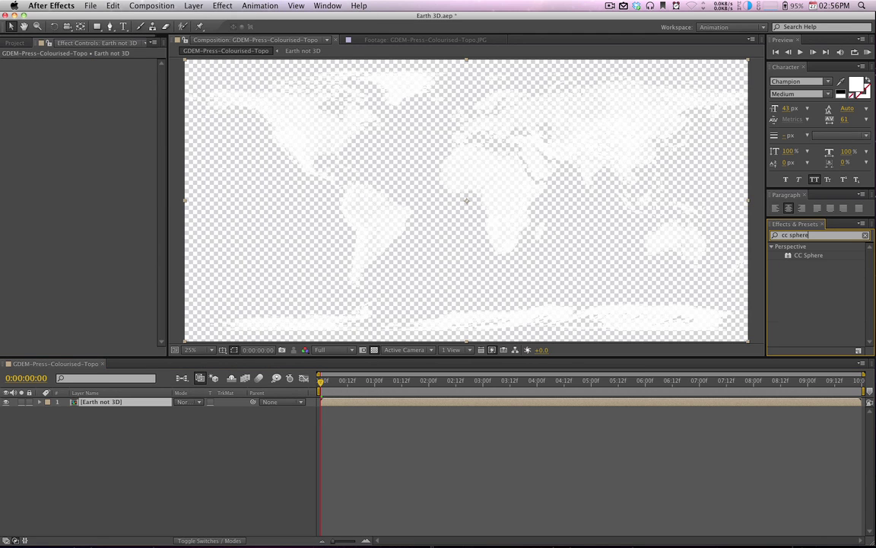
drag(811, 263, 414, 211)
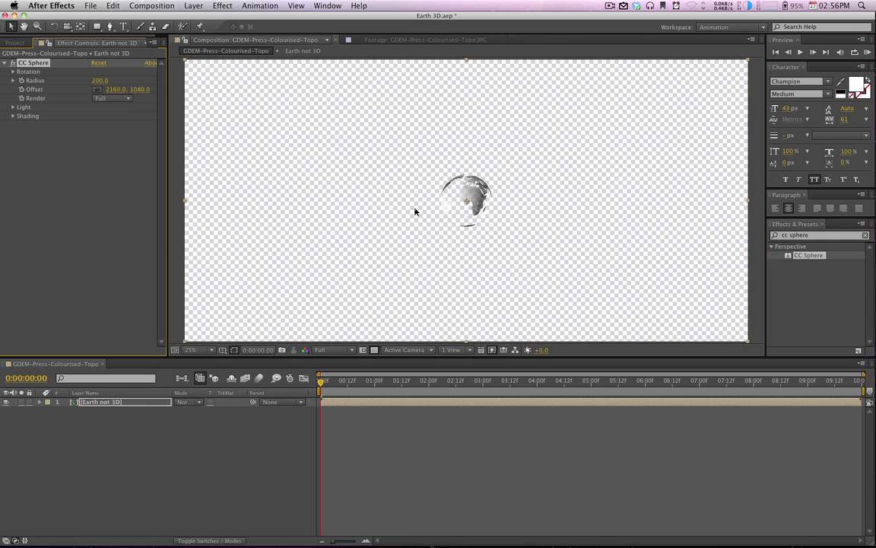
key(/)
key(comma)
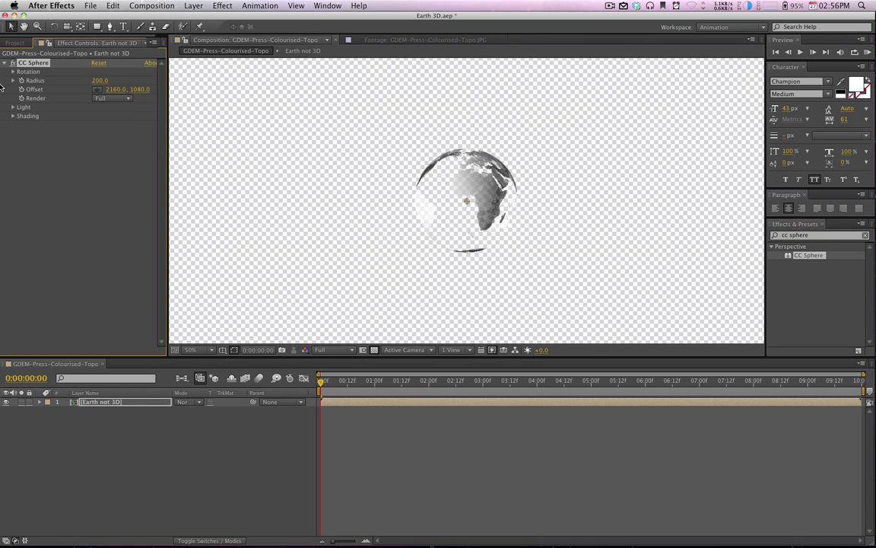
- Expand CC Sphere's Light and Shading groups and enlarge the Radius to 532
click(13, 116)
click(13, 108)
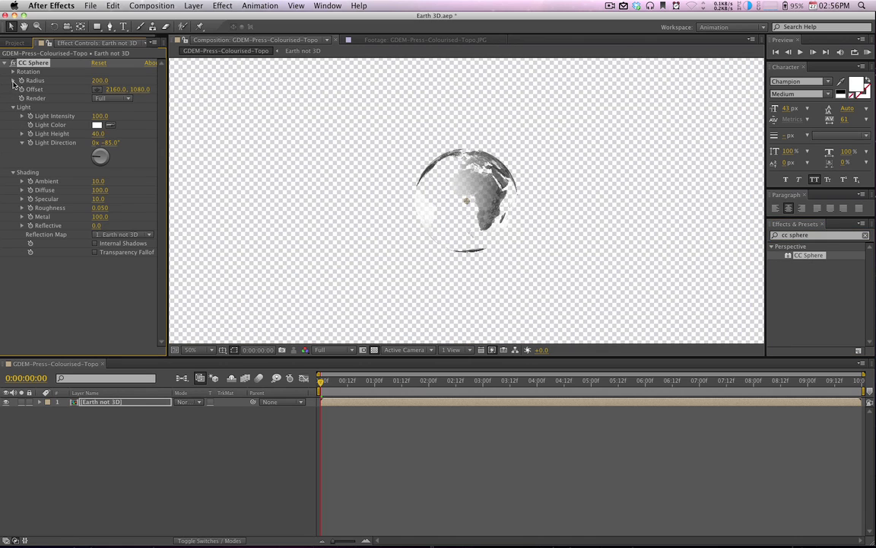
click(13, 80)
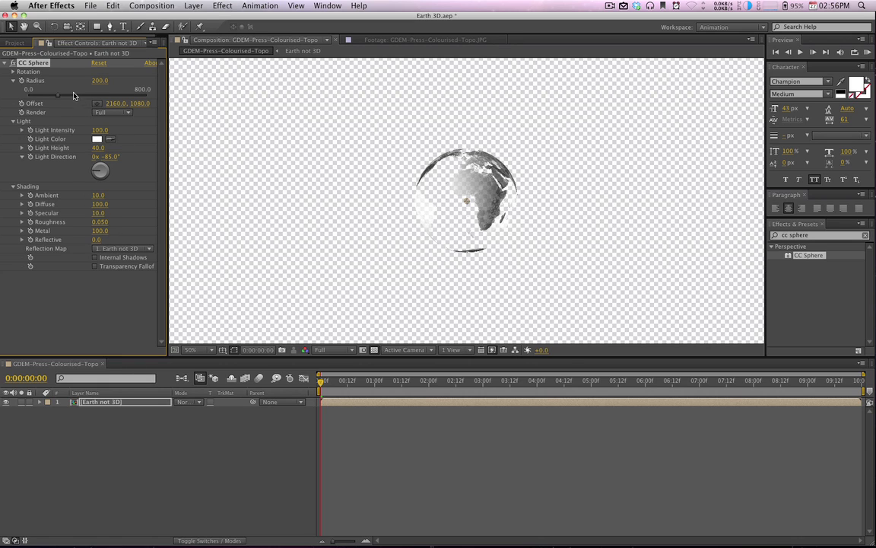
drag(99, 80, 322, 133)
key(comma)
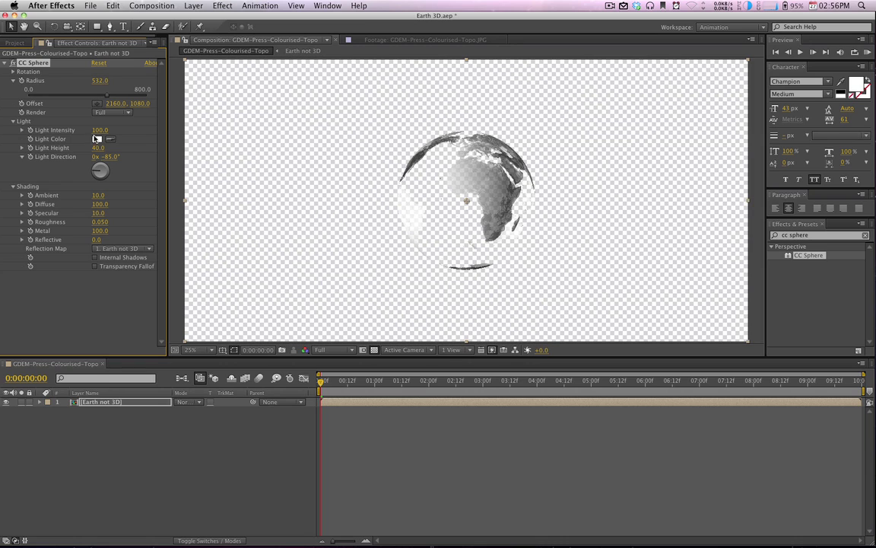
- Raise CC Sphere Ambient to 71 and show the composition on a black background
drag(98, 196, 119, 199)
click(373, 349)
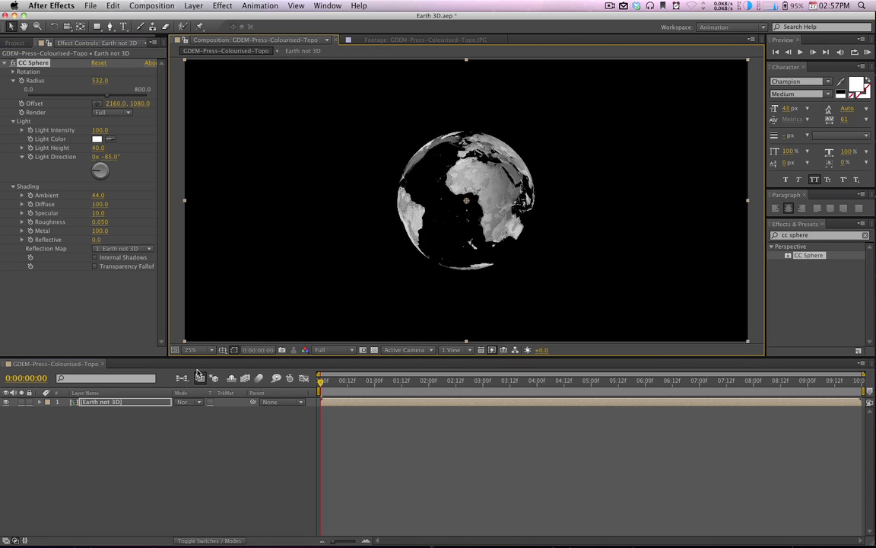
key(period)
key(comma)
drag(97, 195, 123, 197)
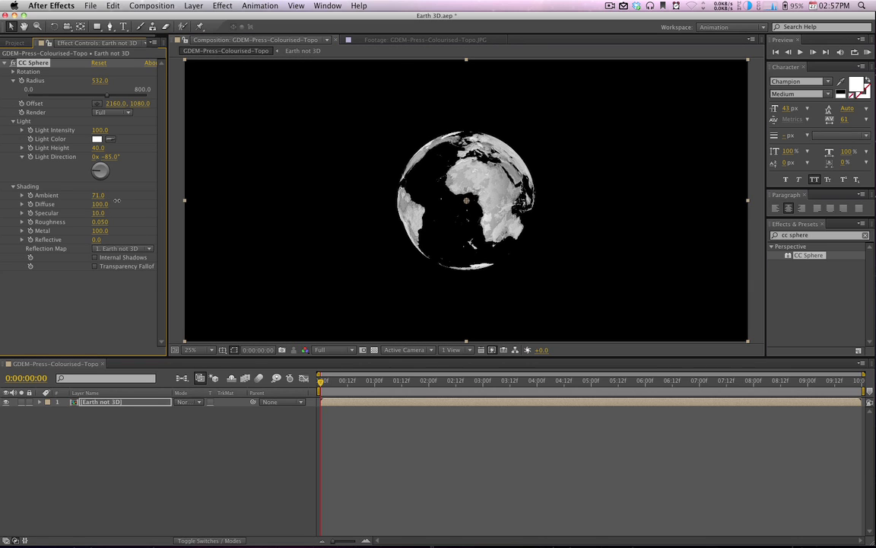
key(period)
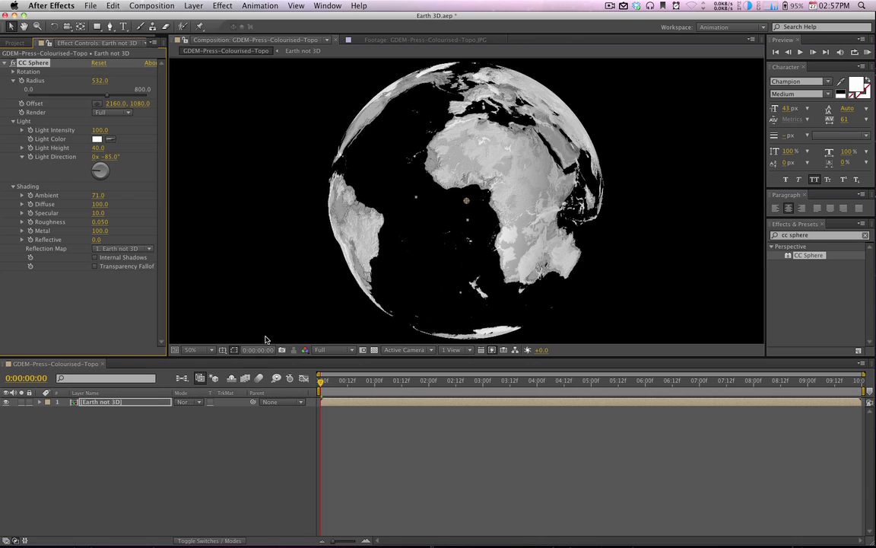
- Adjust Diffuse and Specular, keeping Earth not 3D as the reflection map
drag(97, 204, 134, 219)
drag(82, 212, 89, 213)
click(136, 252)
click(107, 265)
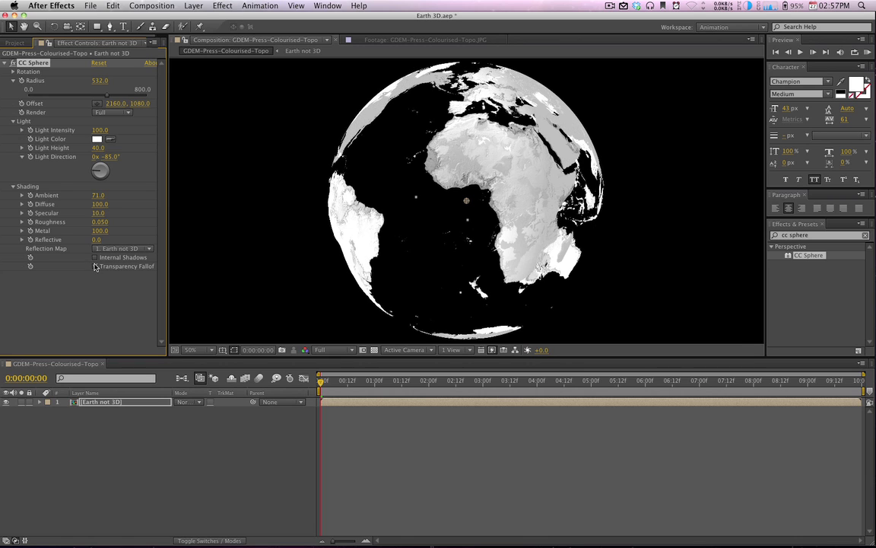
key(comma)
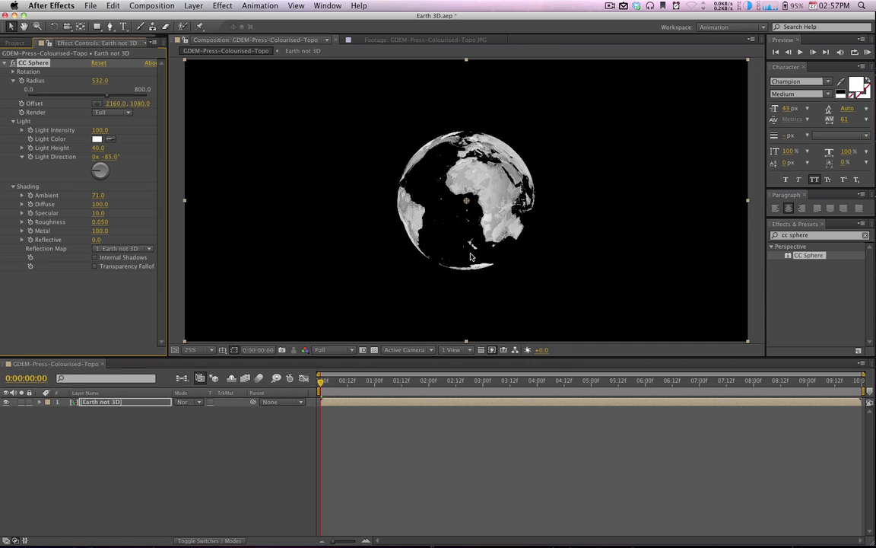
- Check CC Sphere rotation (all 0°), then minimize the Video Copilot tutorial and return to After Effects
click(13, 72)
click(12, 71)
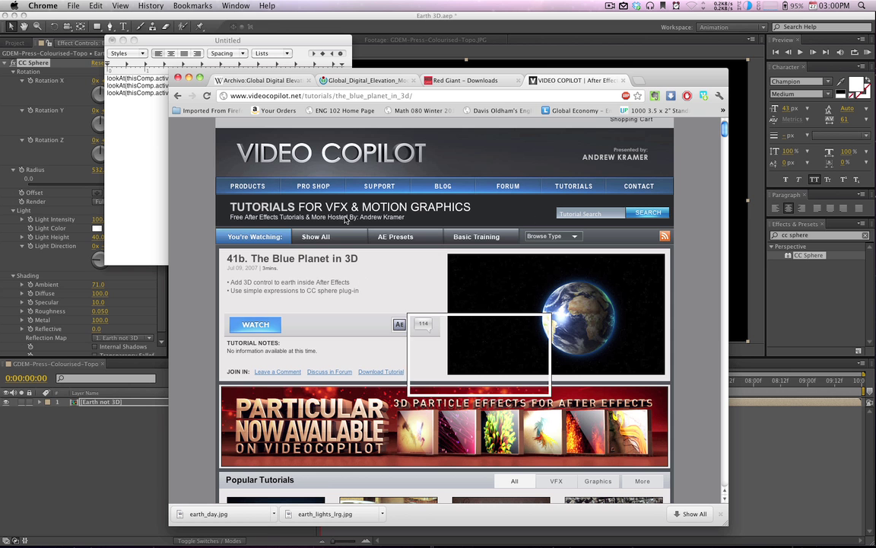
drag(546, 369, 175, 69)
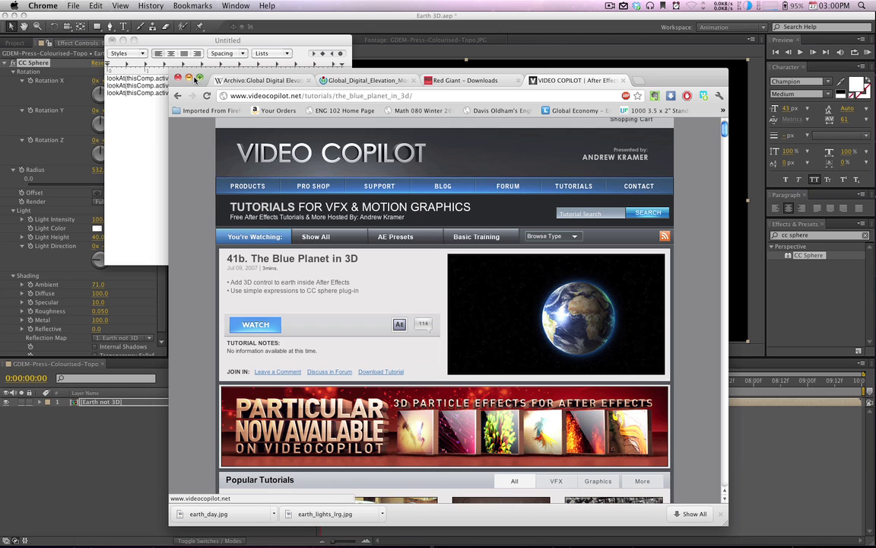
double_click(172, 71)
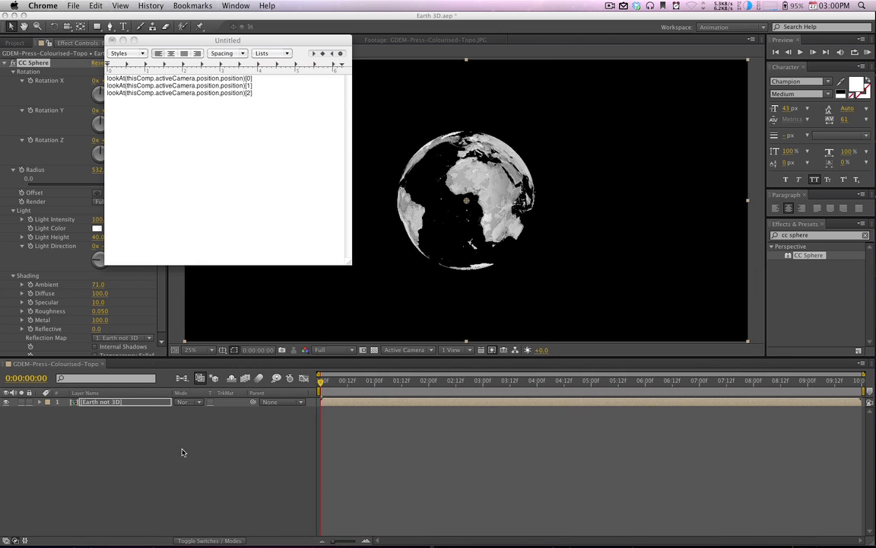
click(181, 452)
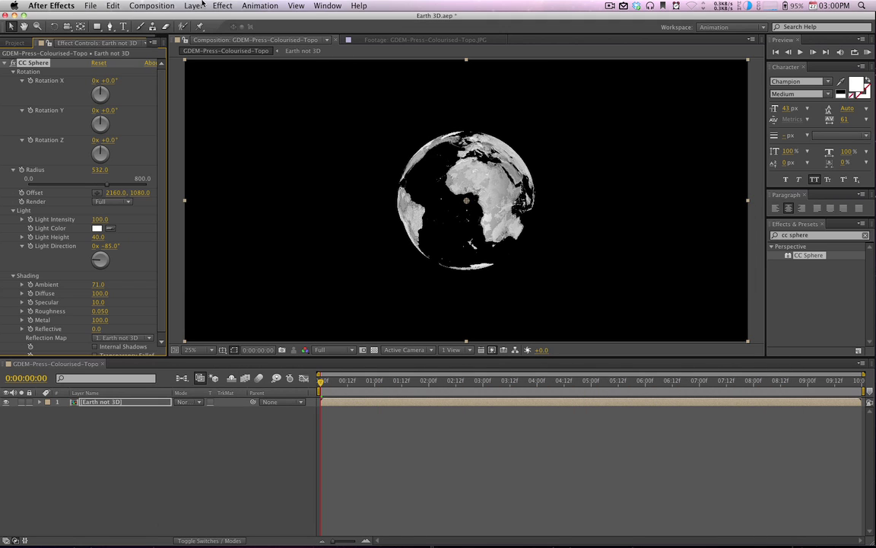
- Add a 50mm Camera 1 layer and enable the 3D Layer switch on Earth not 3D
click(185, 5)
mouse_move(185, 17)
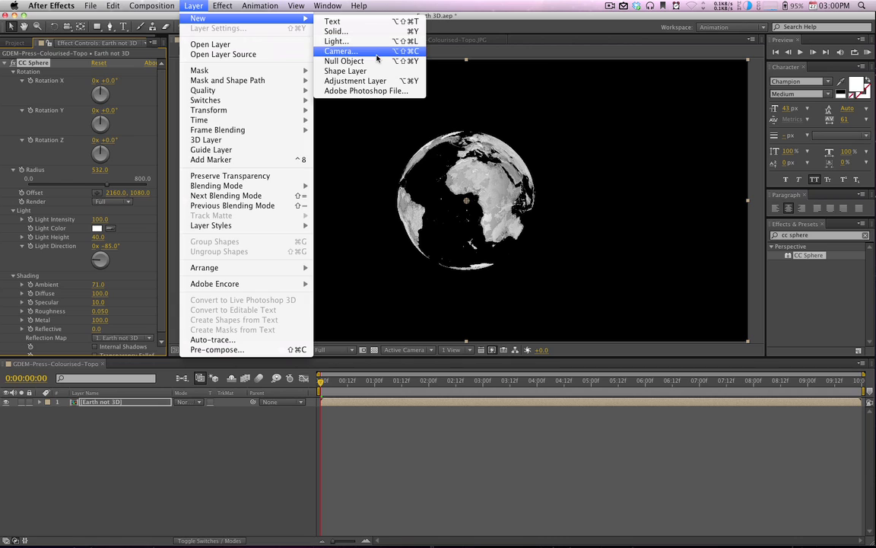
click(342, 51)
click(251, 112)
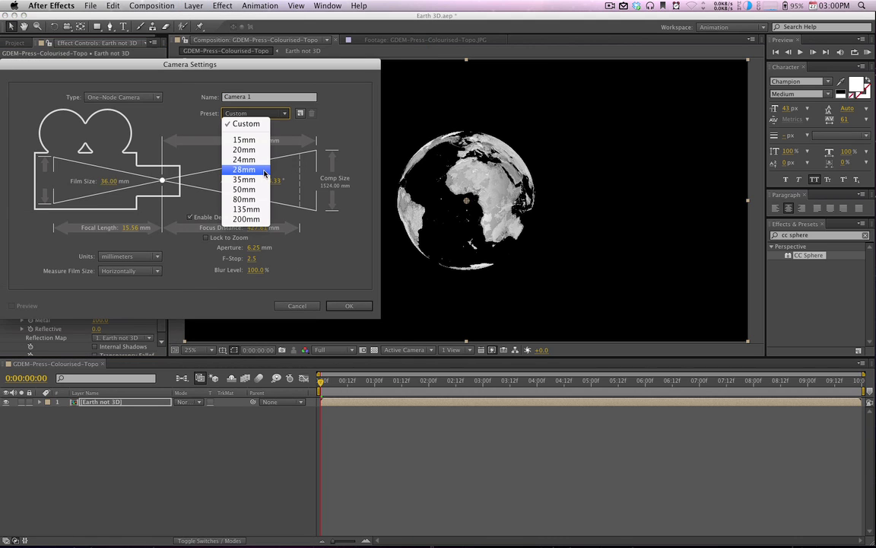
click(248, 188)
click(344, 305)
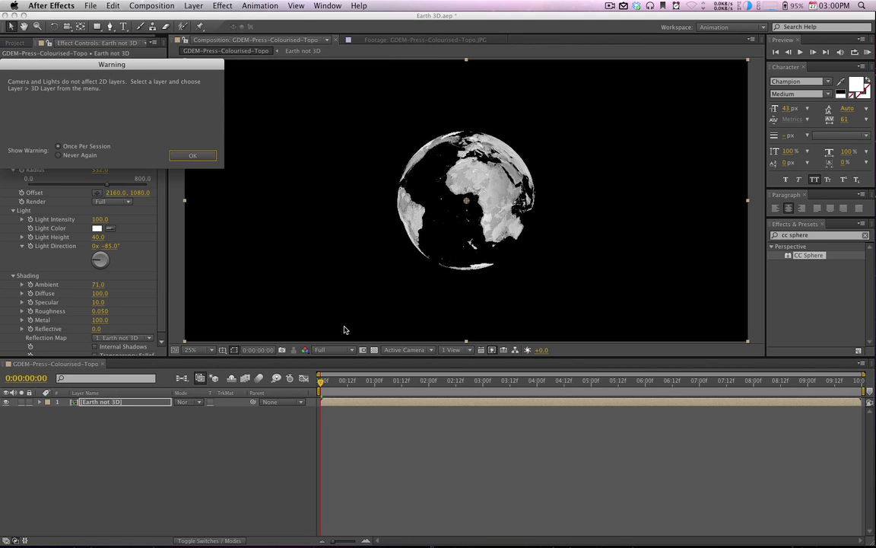
click(176, 155)
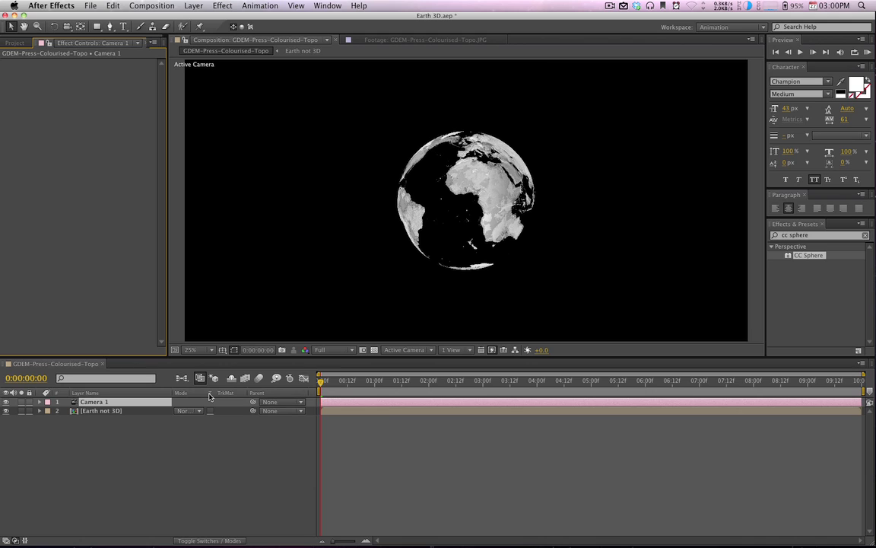
key(F4)
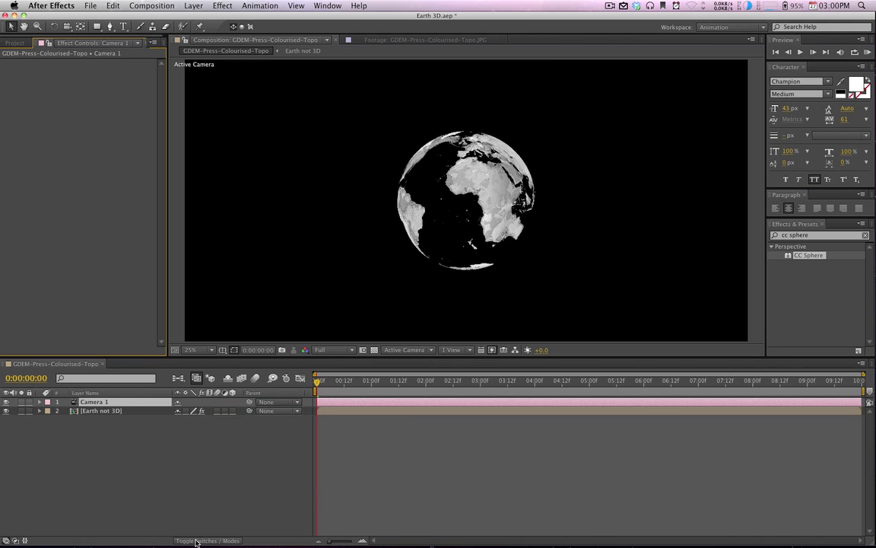
click(232, 411)
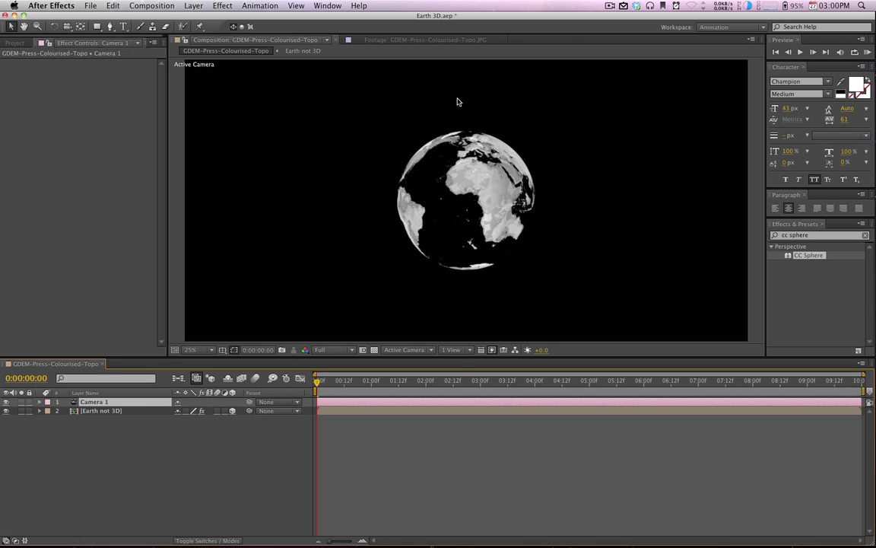
- Enable expressions on CC Sphere Rotation X, Y and Z of Earth not 3D
click(146, 416)
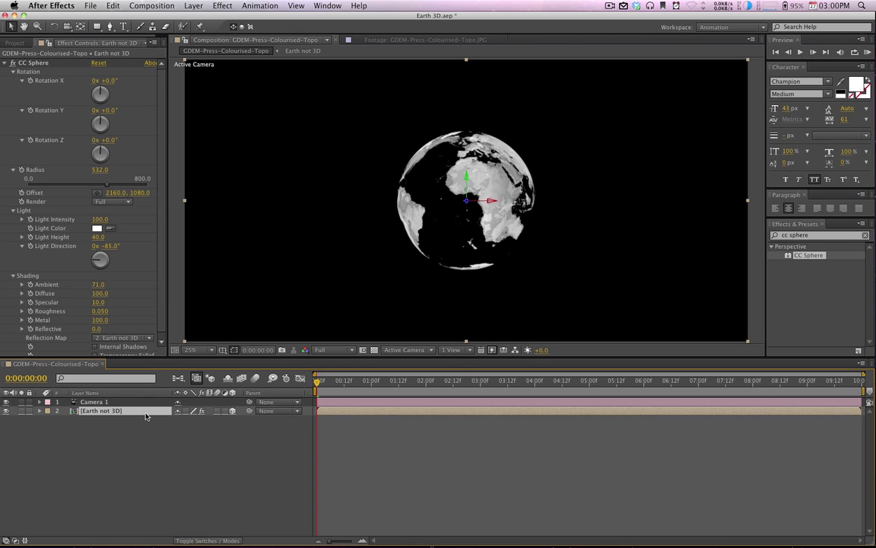
alt+click(30, 79)
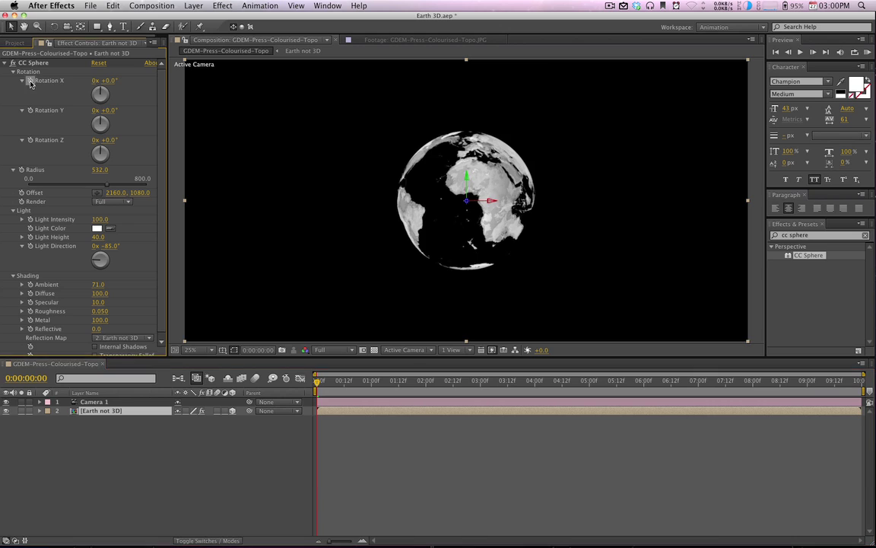
alt+click(30, 110)
alt+click(31, 139)
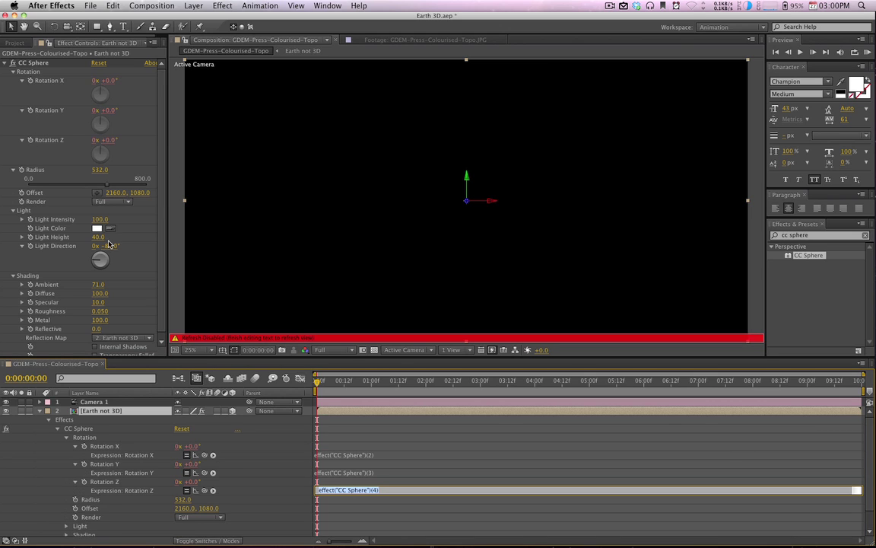
- Paste lookAt(thisComp.activeCamera.position, position)[0] into the Rotation X expression
click(351, 455)
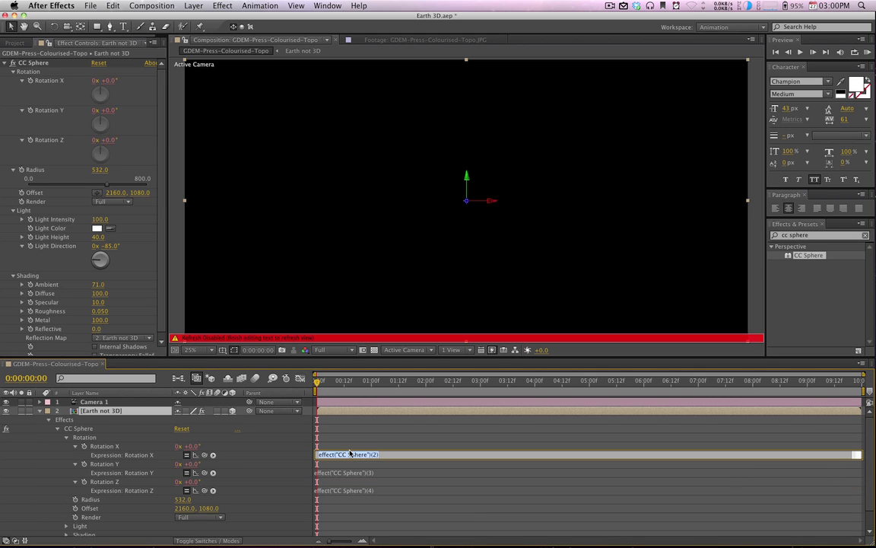
key(super+Tab)
key(super+Tab)
key(super+Tab)
key(super+Tab)
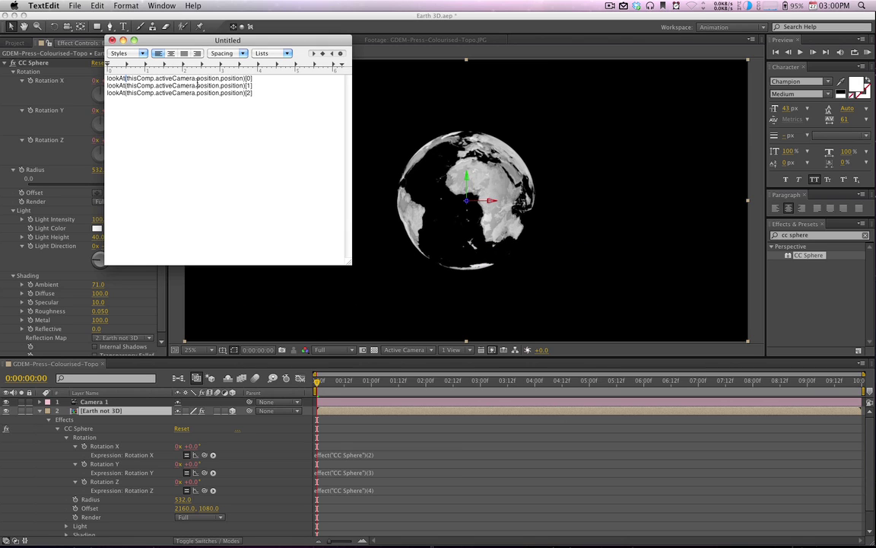
drag(252, 79, 143, 64)
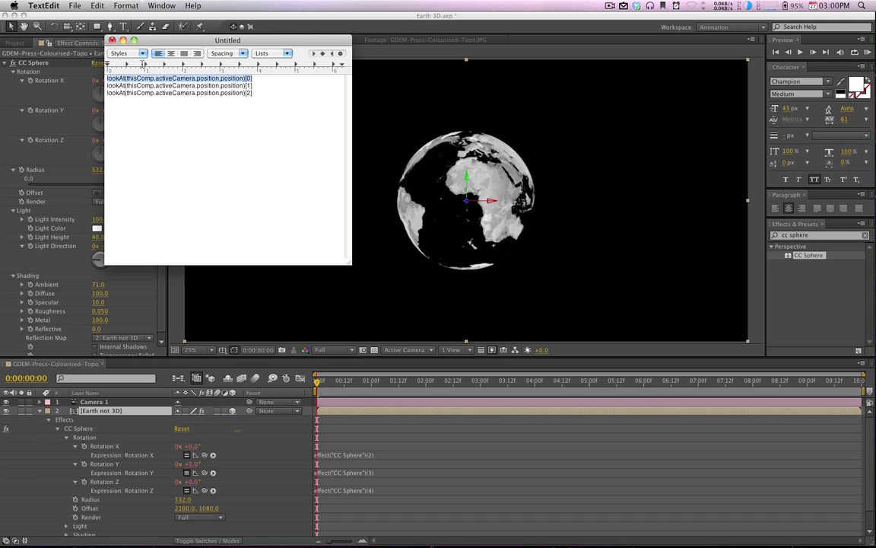
key(super+c)
click(302, 409)
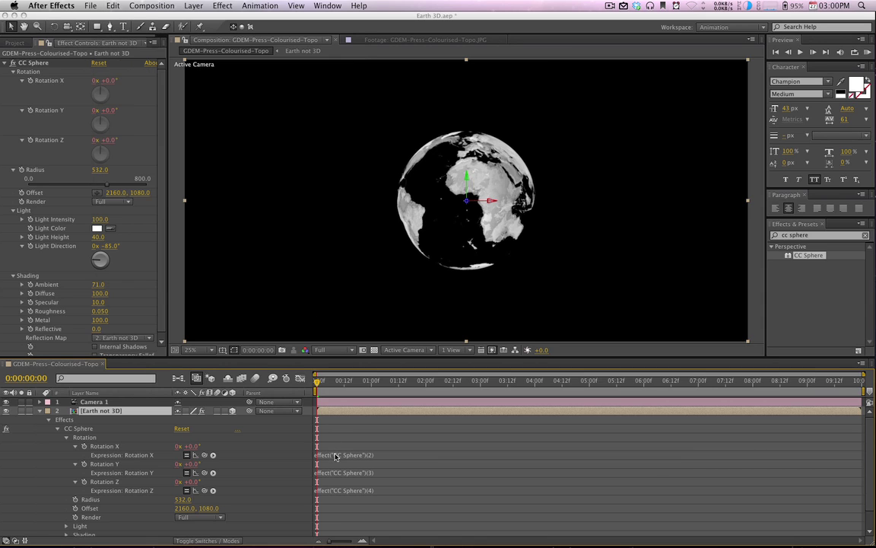
click(342, 455)
key(super+v)
key(KP_Enter)
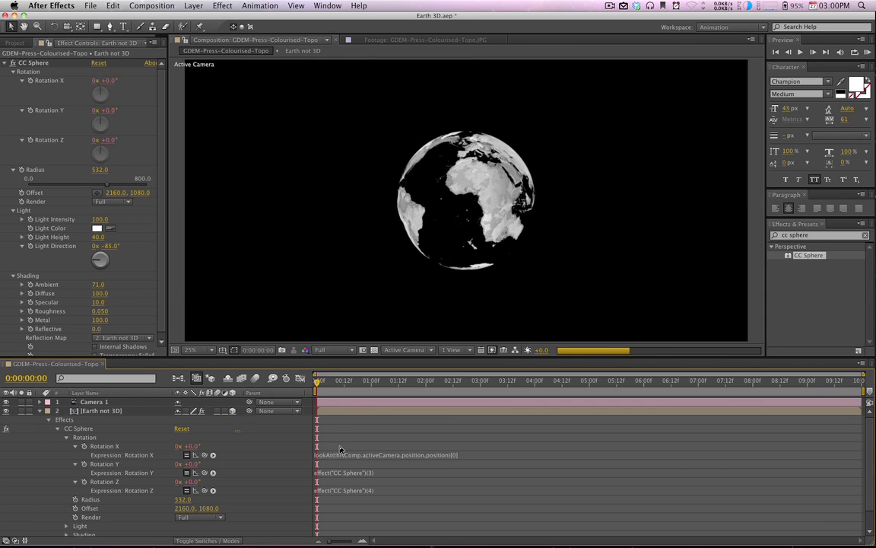
drag(437, 386, 419, 386)
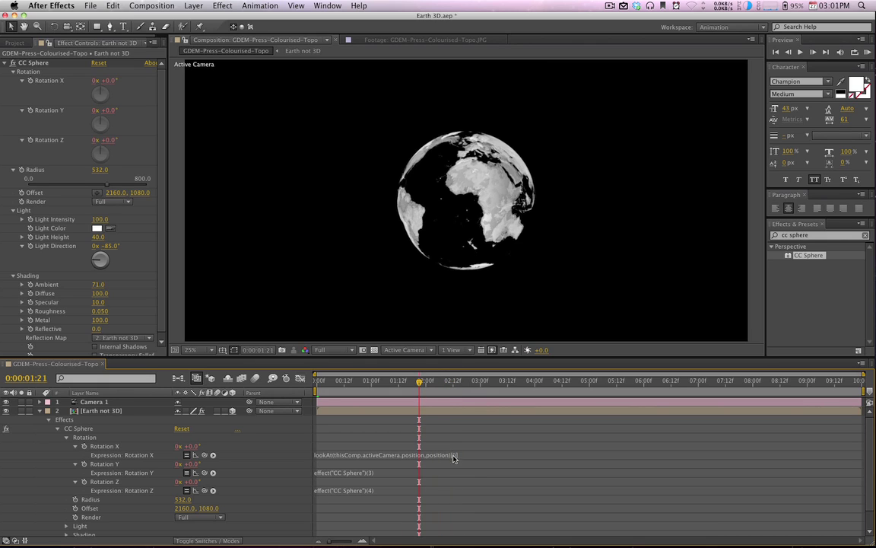
- Paste the lookAt(thisComp.activeCamera.position, position)[1] line into the Rotation Y expression
click(145, 474)
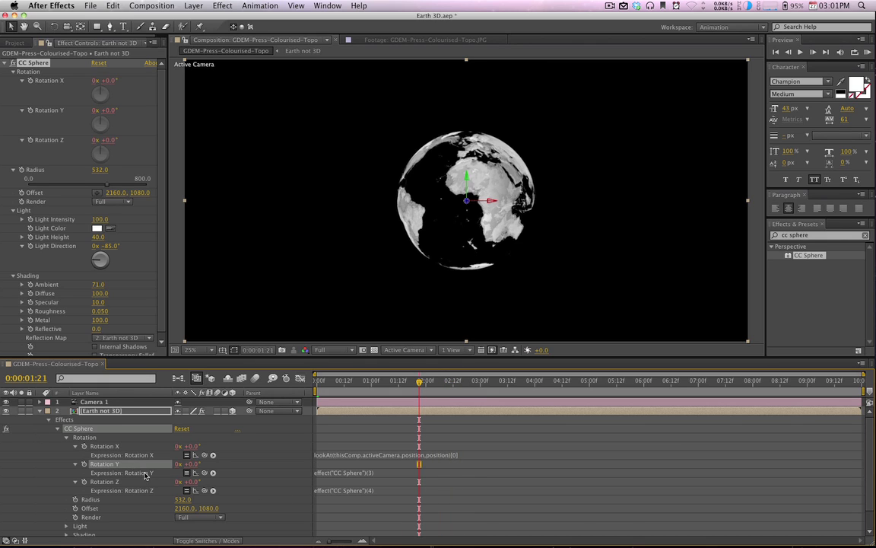
click(371, 473)
key(super+Tab)
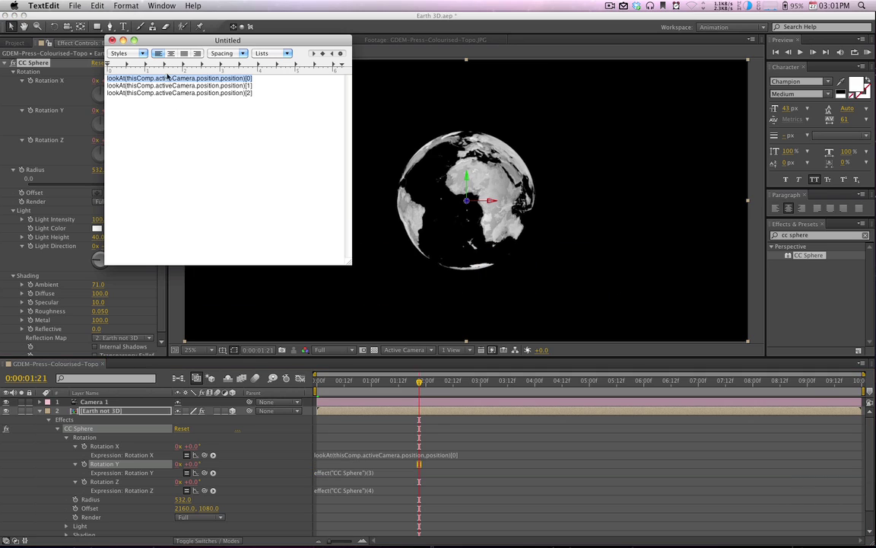
click(168, 85)
triple_click(167, 85)
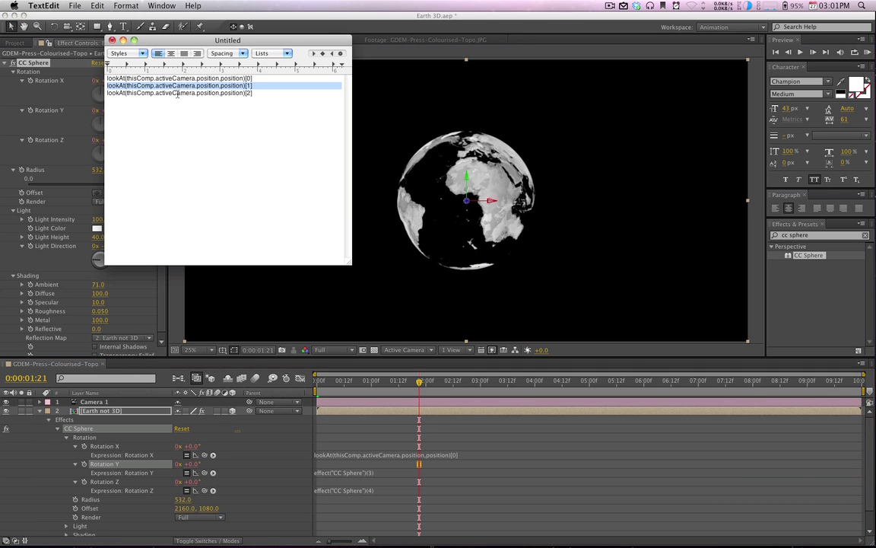
click(340, 473)
key(BackSpace)
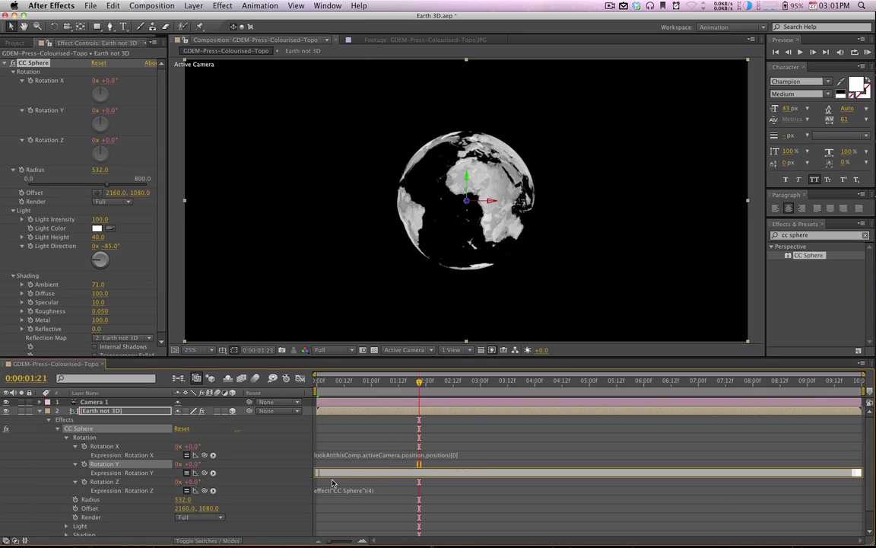
key(super+v)
key(Tab)
- Paste the lookAt(thisComp.activeCamera.position, position)[2] line into the Rotation Z expression
key(super+Tab)
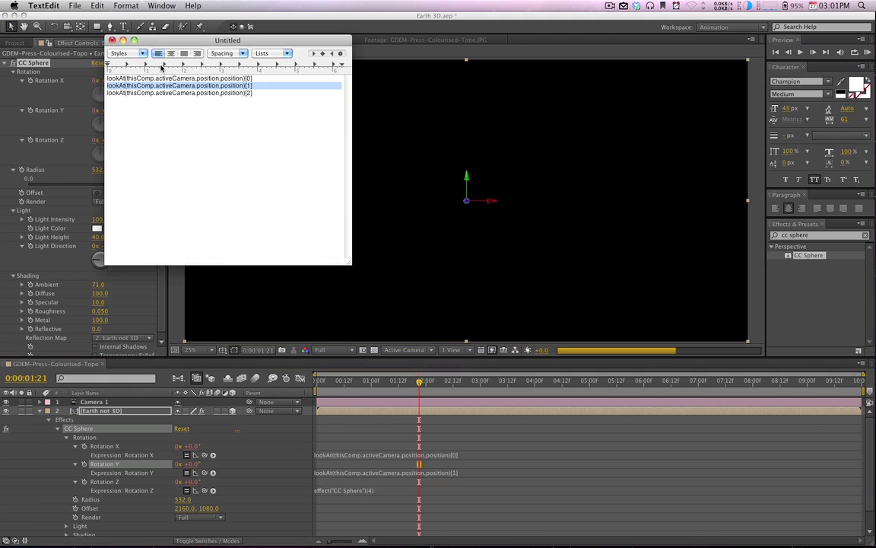
triple_click(162, 92)
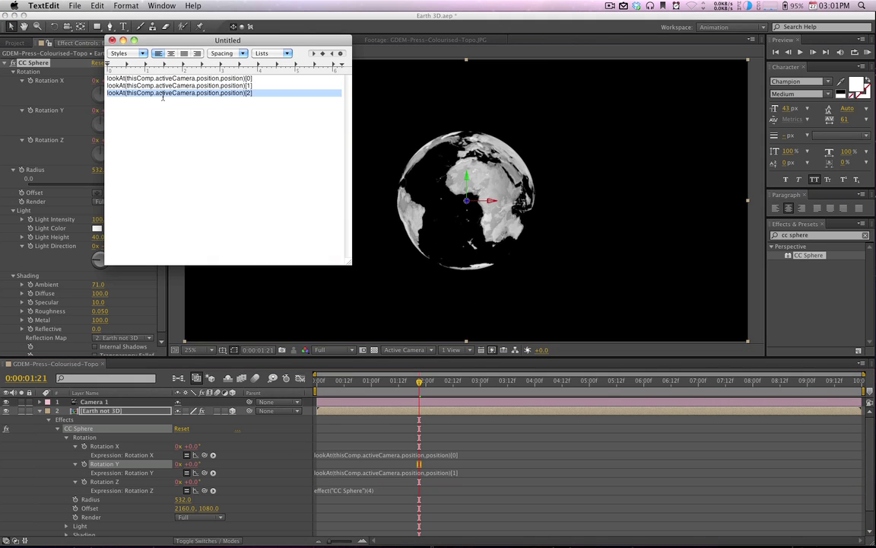
key(super+Tab)
click(379, 490)
key(BackSpace)
key(super+v)
click(377, 509)
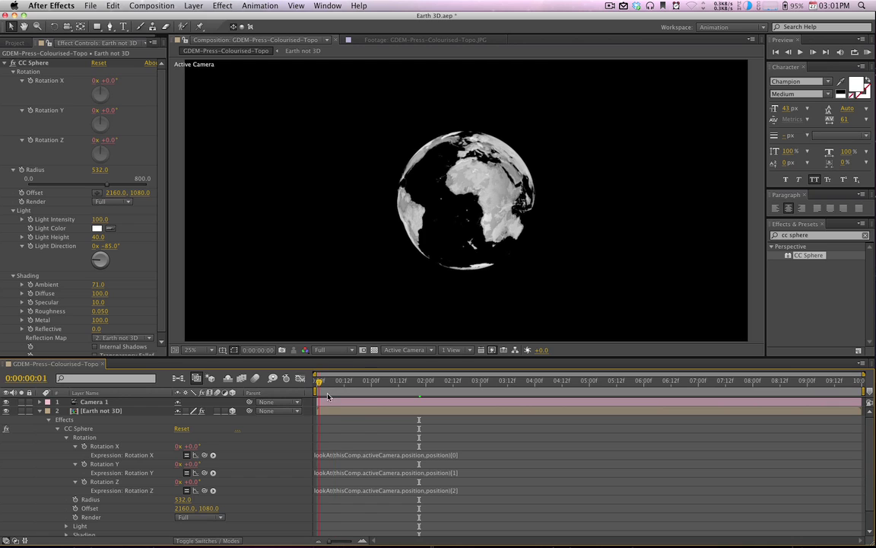
- Orbit Camera 1 around the globe with the Orbit Camera tool, then open the Earth not 3D precomp
click(362, 380)
key(c)
drag(489, 203, 477, 223)
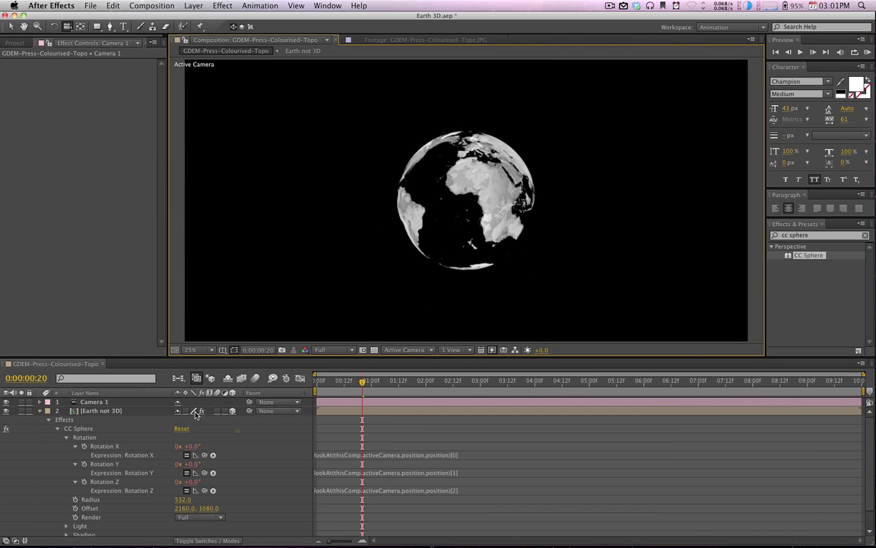
right_click(106, 401)
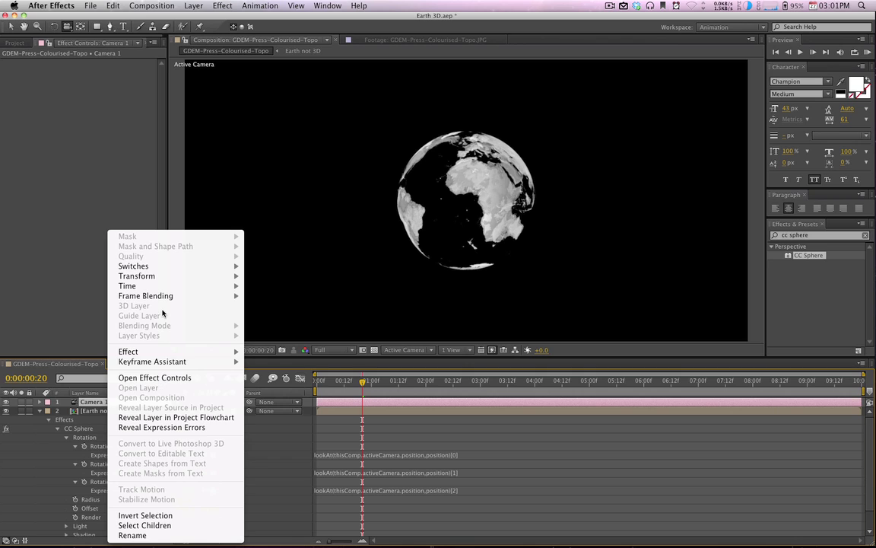
mouse_move(164, 276)
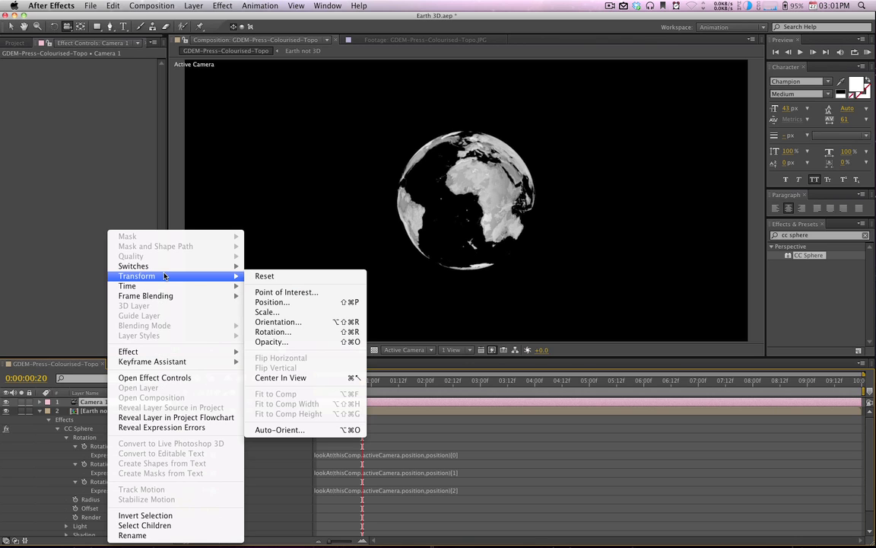
key(Escape)
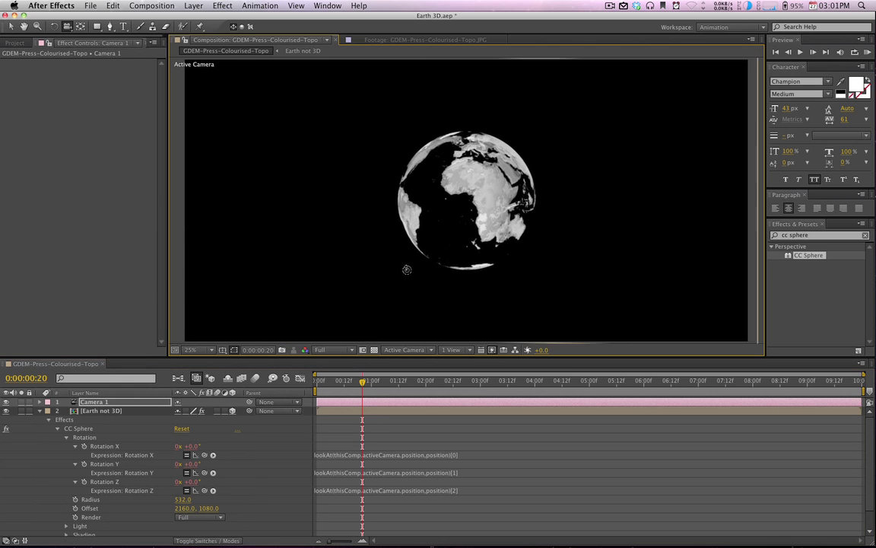
mouse_move(407, 270)
mouse_down()
mouse_move(373, 270)
mouse_move(420, 270)
mouse_up()
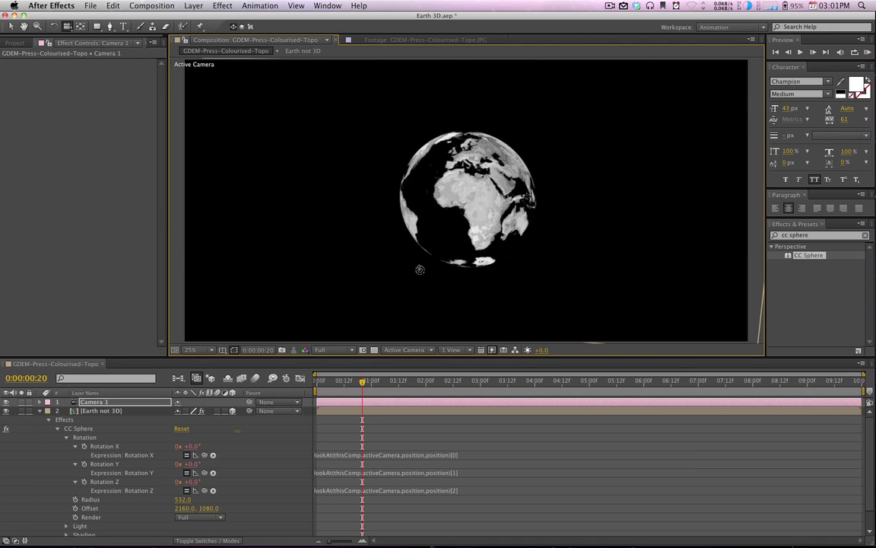
double_click(82, 411)
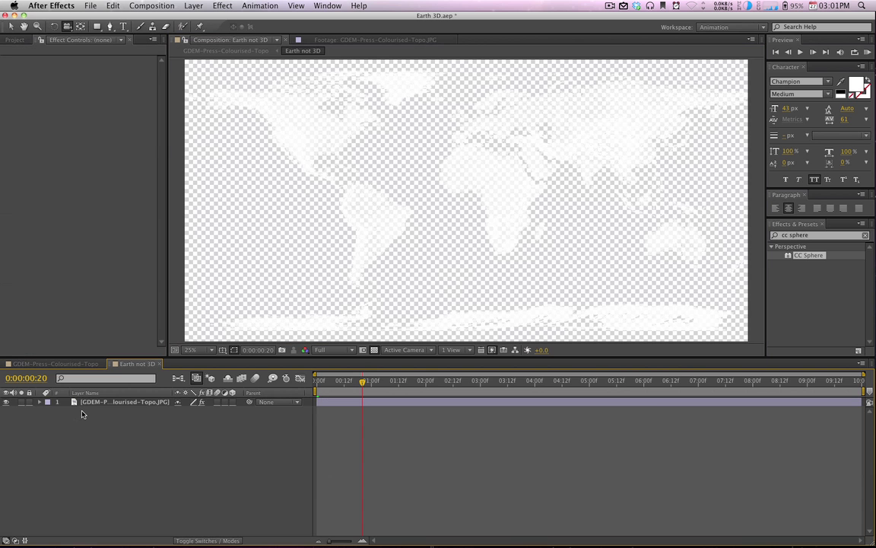
- Set Earth not 3D to Auto-Orient towards camera and orbit to confirm the globe turns
click(67, 364)
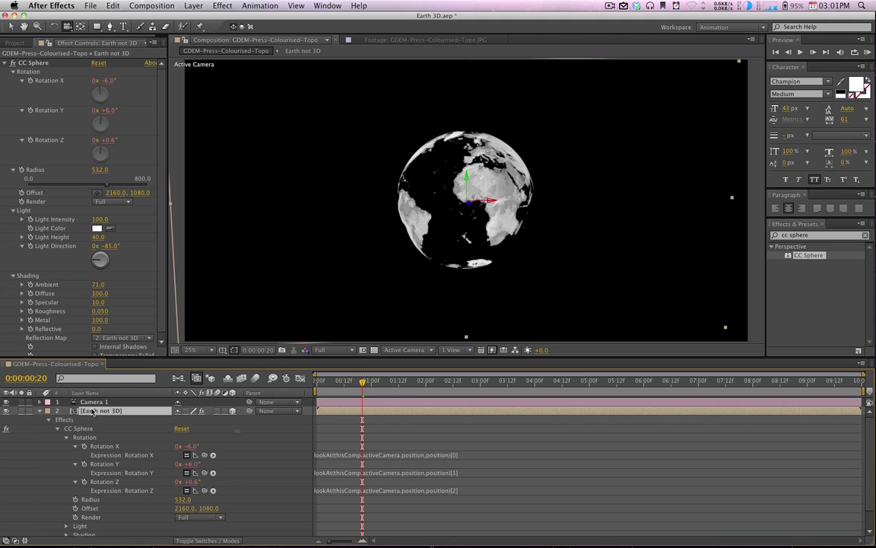
right_click(91, 412)
mouse_move(178, 278)
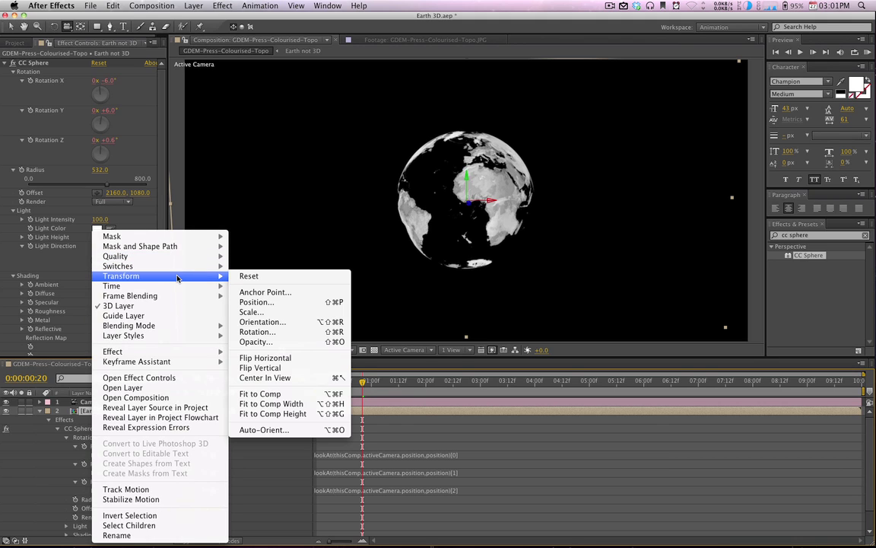
click(304, 429)
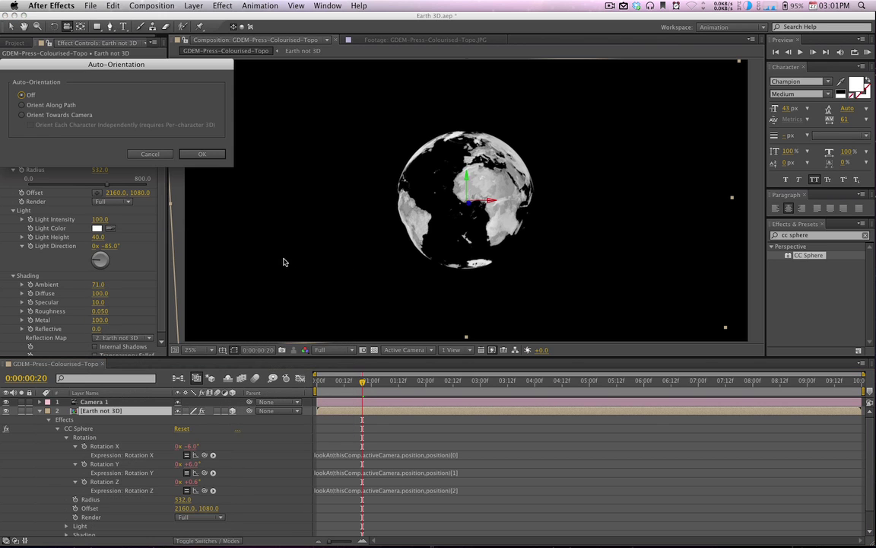
click(191, 155)
drag(517, 232, 365, 217)
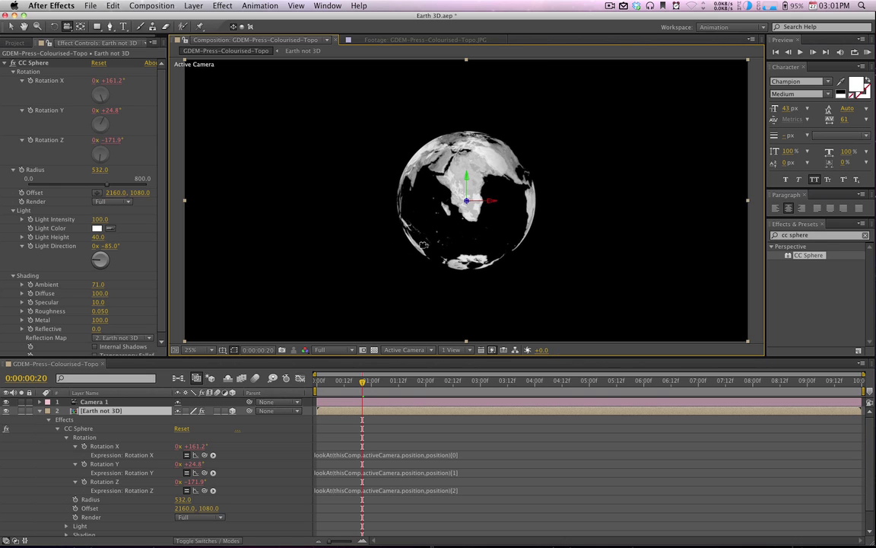
- Swing Camera 1 about 120° around the globe, then preview at 0:00:03:01 with the sphere facing the Atlantic
click(124, 401)
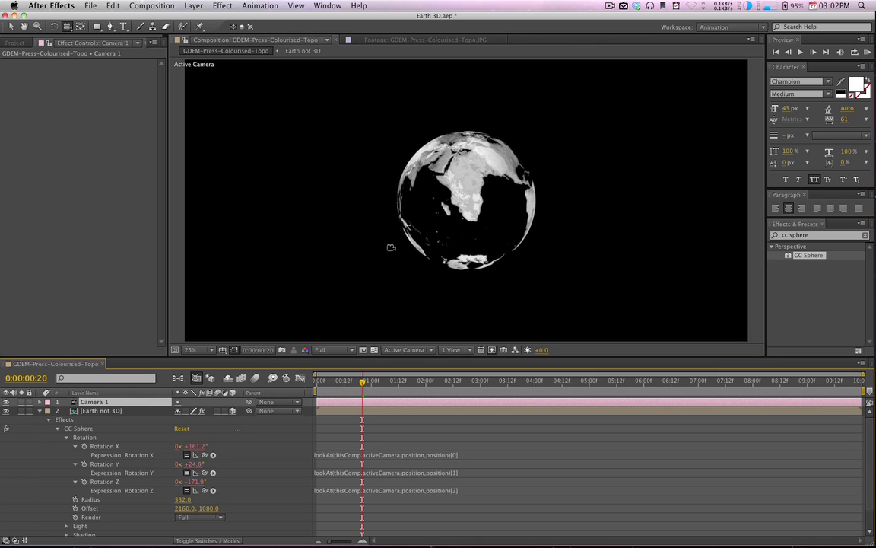
drag(601, 199, 459, 214)
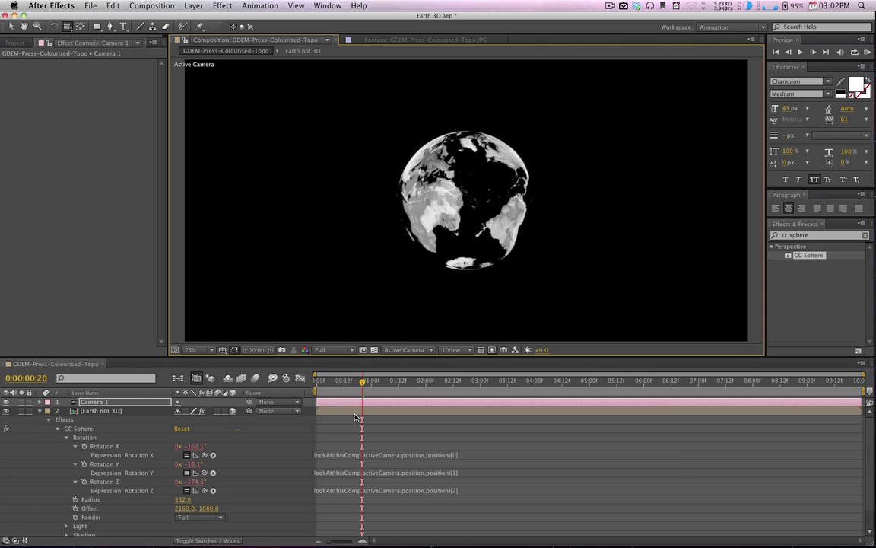
drag(352, 384, 325, 384)
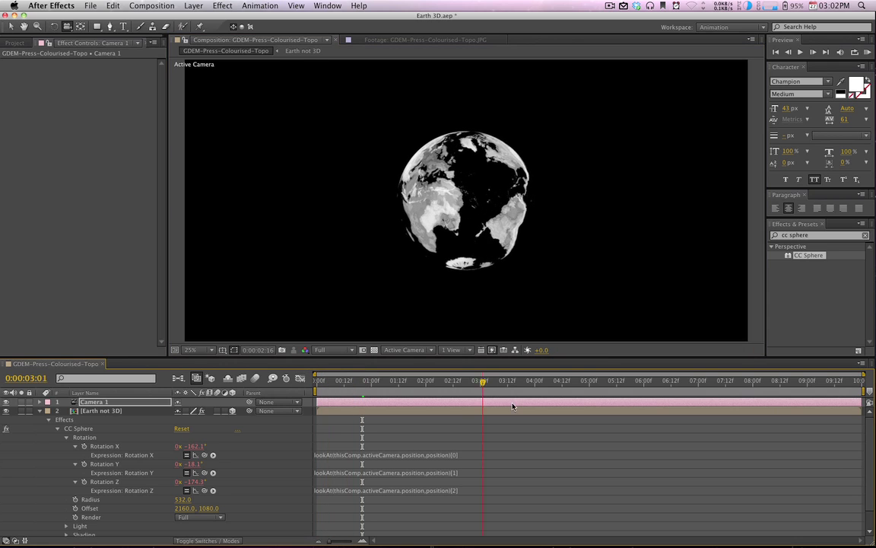